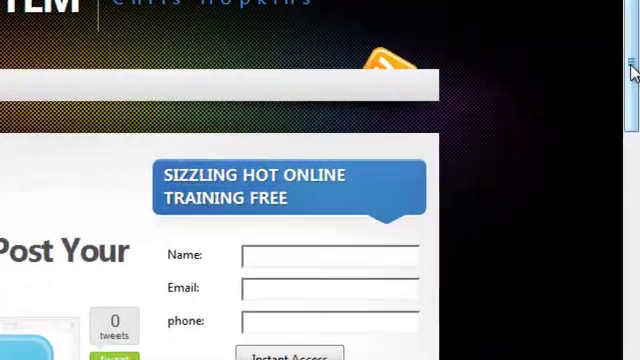
mouse_move(632, 70)
mouse_down()
mouse_move(633, 265)
mouse_move(631, 120)
mouse_up()
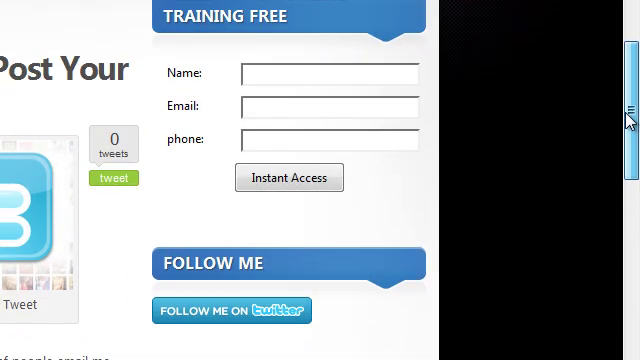